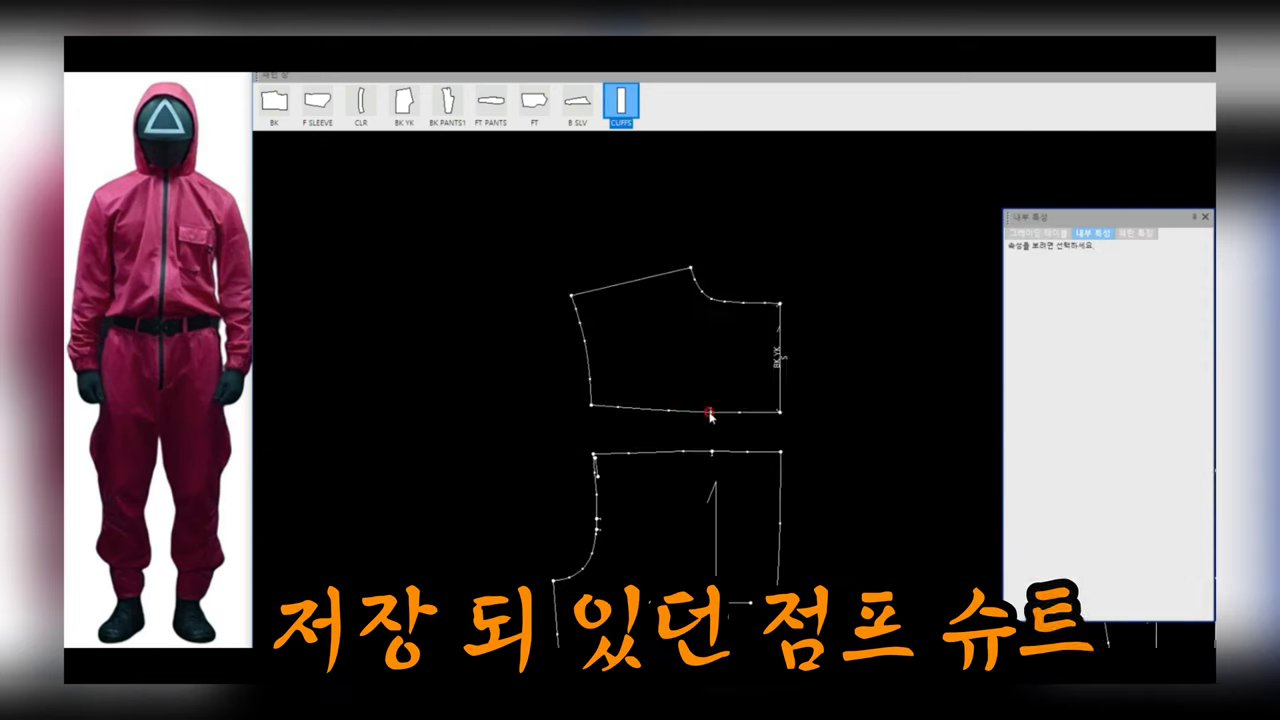
Rotate and move the BK YK back yoke and B SLV back sleeve pieces into place beside the avatar
{"action": "left_click_drag", "start_coordinate": [700, 441], "coordinate": [648, 391]}
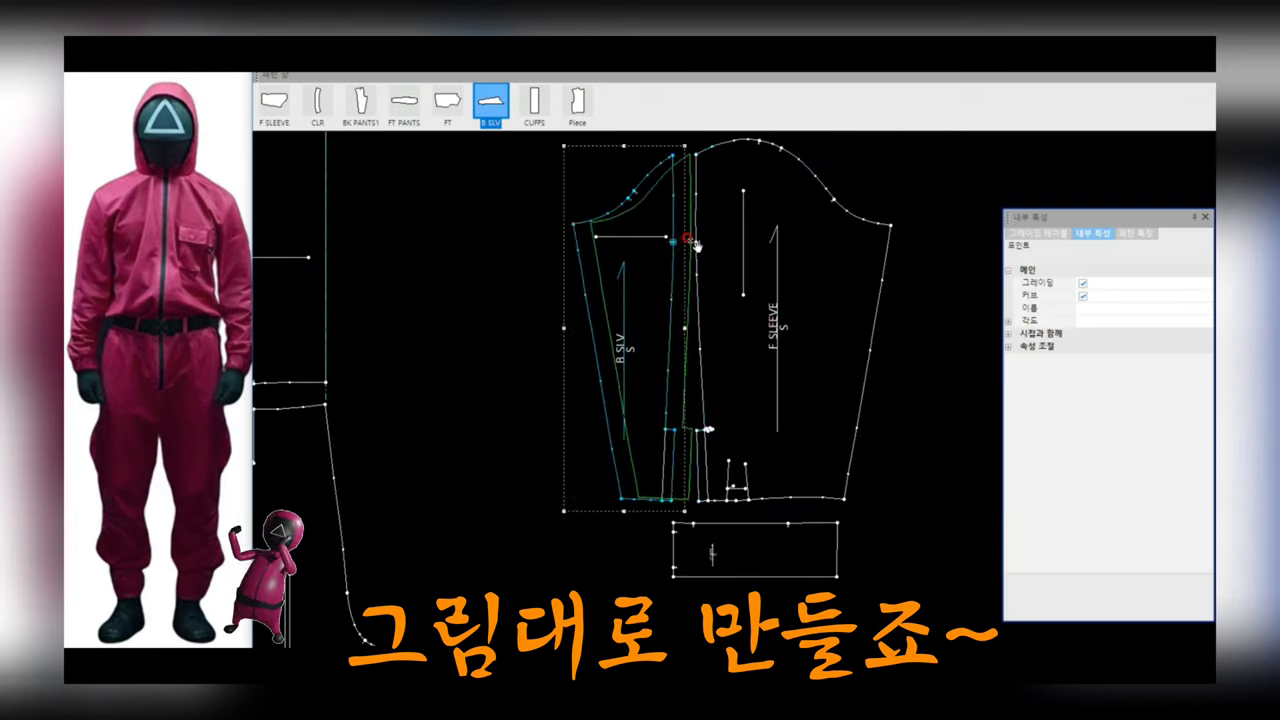
{"action": "left_click_drag", "start_coordinate": [696, 246], "coordinate": [686, 281]}
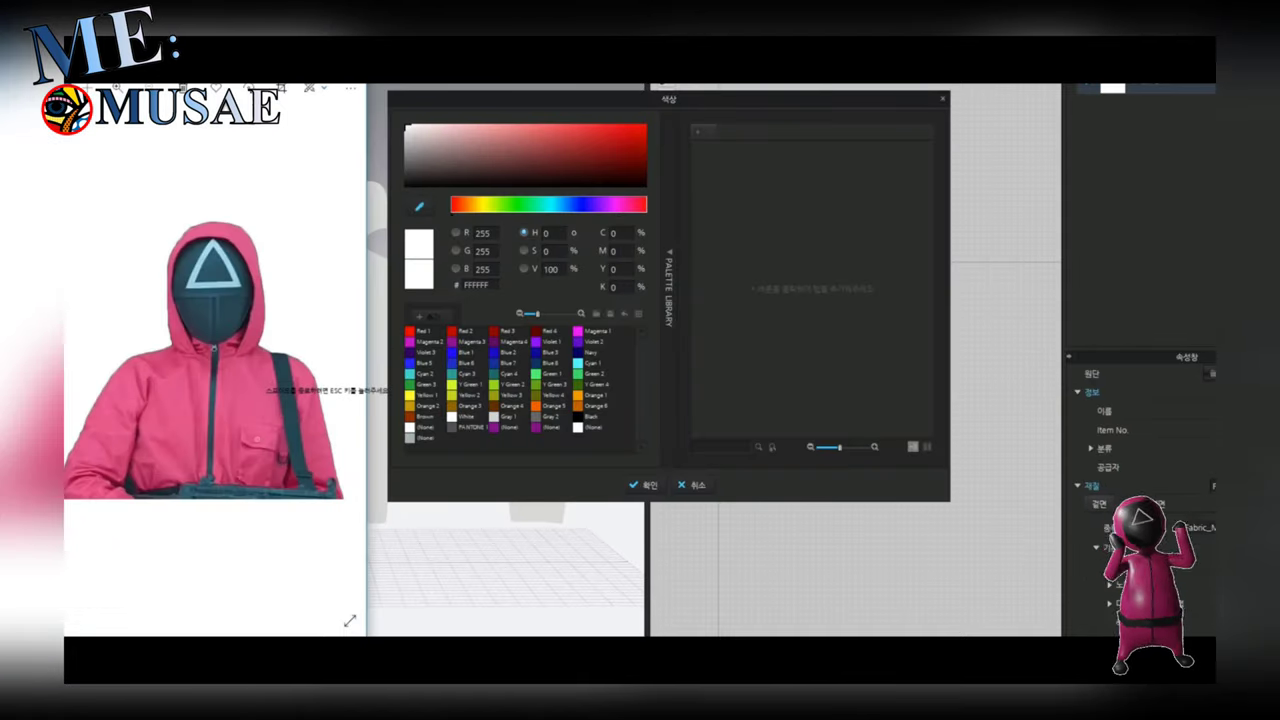
Set the jumpsuit fabric colour to pink E45686
{"action": "left_click", "coordinate": [555, 131]}
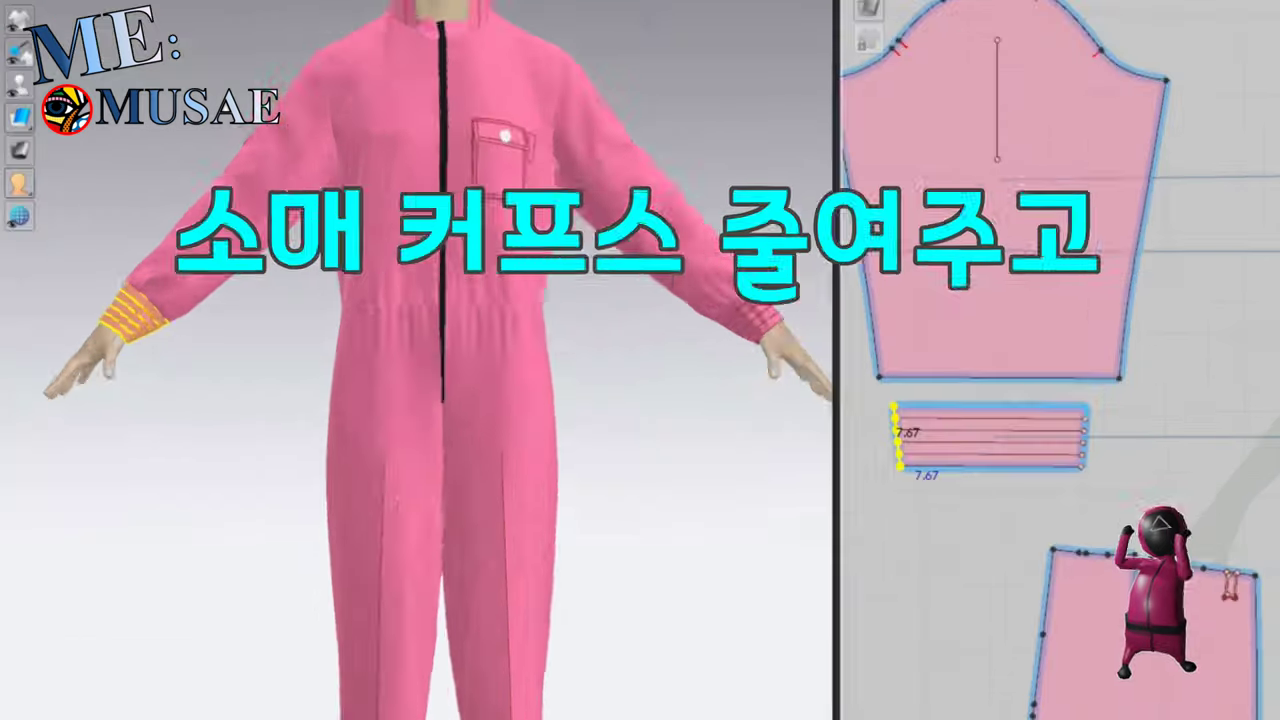
Shorten the sleeve and ankle cuff patterns by 5.00 cm each
{"action": "key", "text": "Return"}
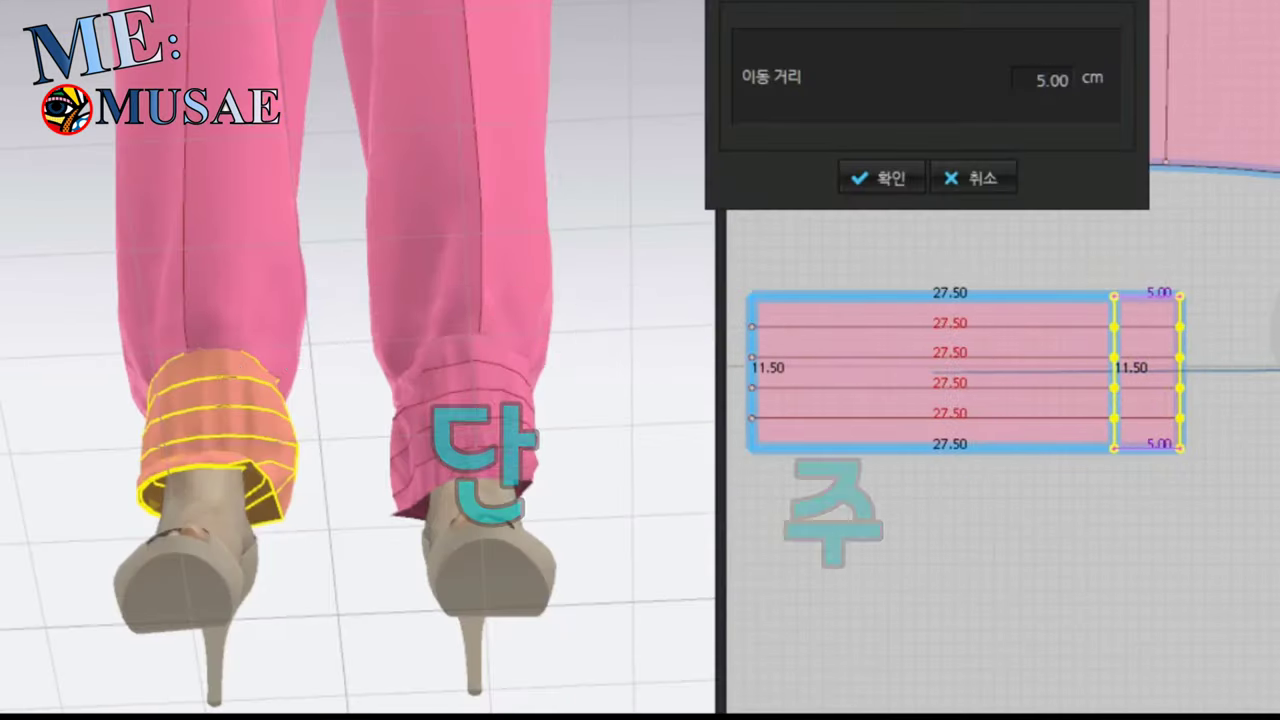
{"action": "key", "text": "Return"}
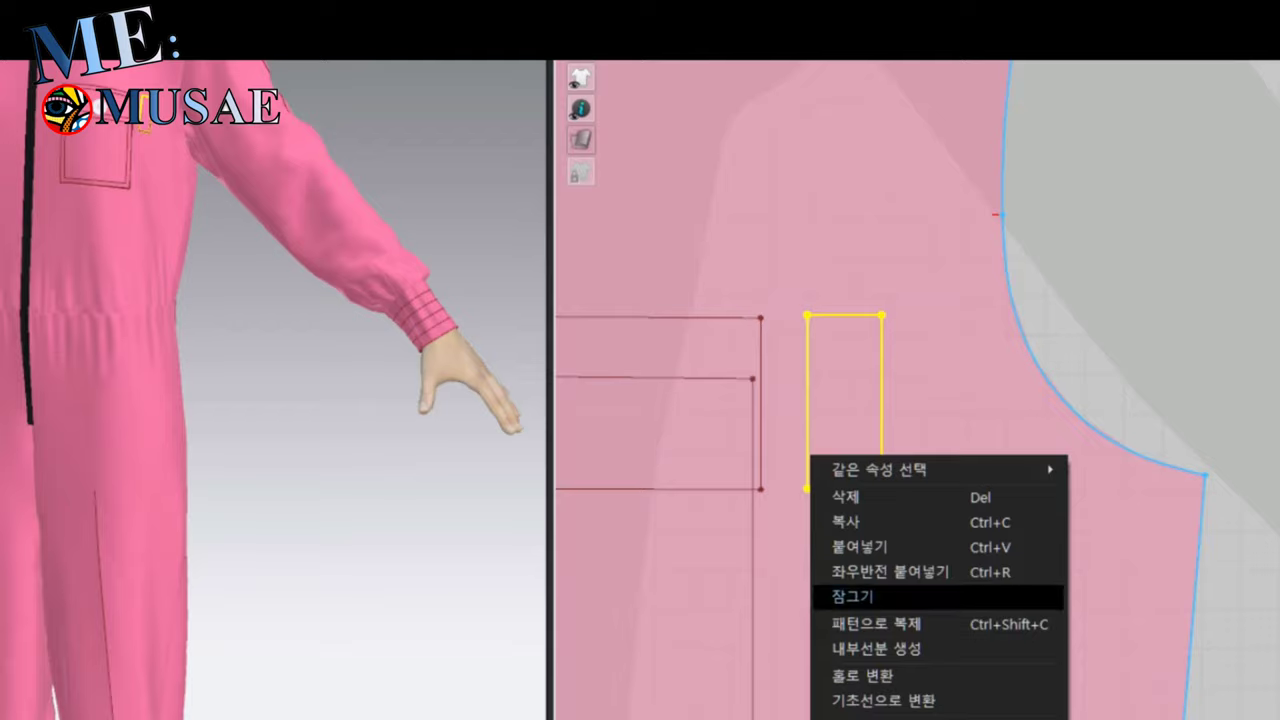
Lock the chest pocket's internal rectangle with 잠그기
{"action": "left_click", "coordinate": [853, 596]}
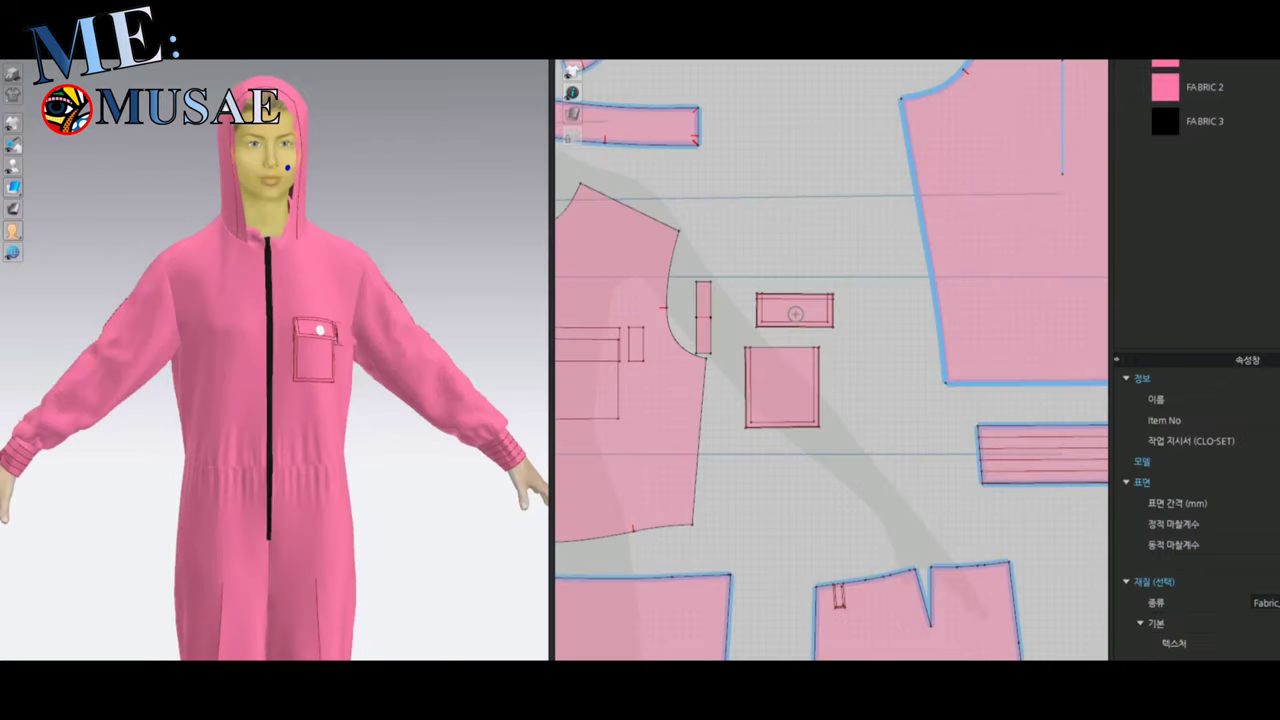
Bring up the options menu for the avatar's face
{"action": "right_click", "coordinate": [591, 251]}
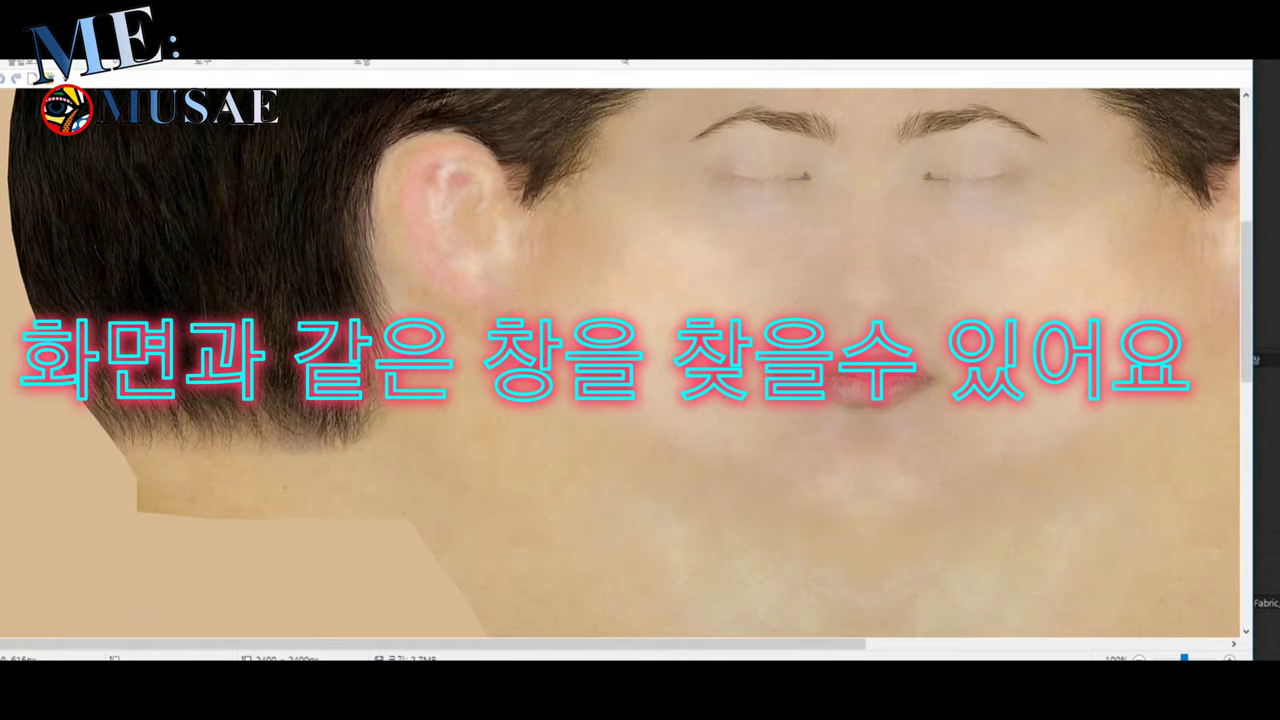
Load the edited masked face image W_face_west - 복사본2 as the avatar's face texture
{"action": "scroll", "coordinate": [142, 345], "scroll_direction": "down", "scroll_amount": 3}
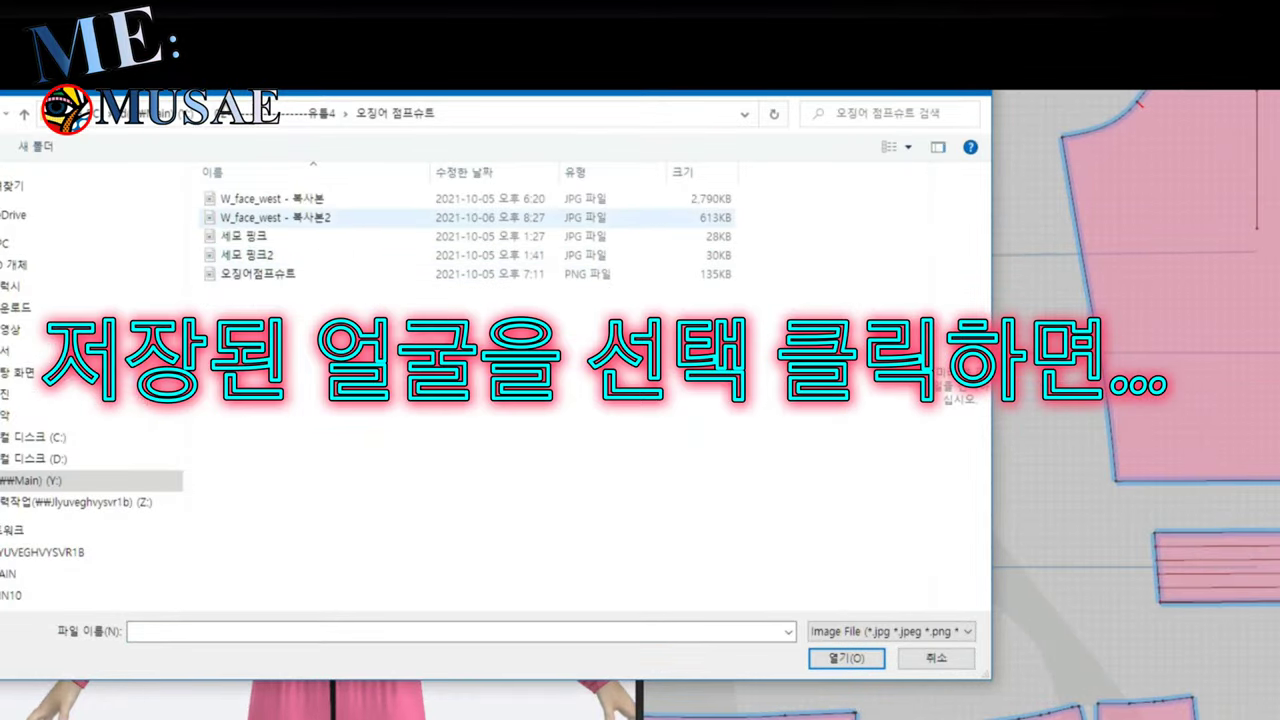
{"action": "left_click", "coordinate": [275, 217]}
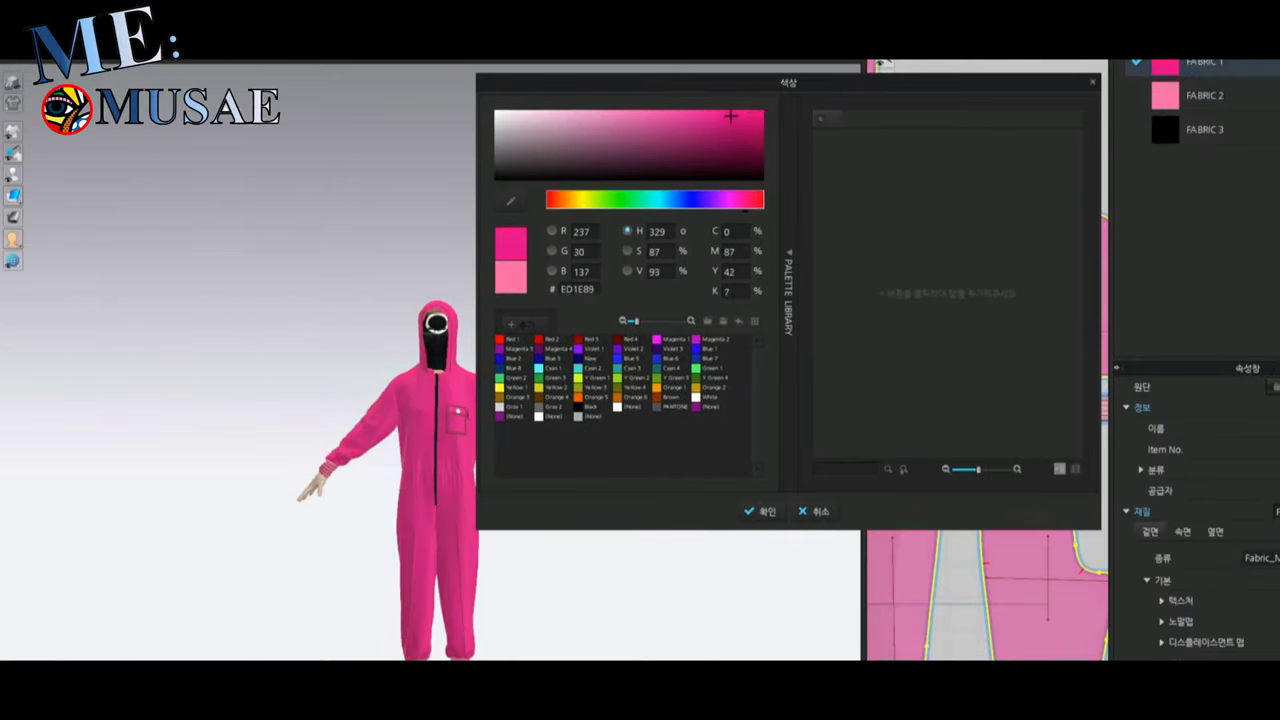
Change the suit fabric to magenta Violet 1
{"action": "left_click", "coordinate": [577, 349]}
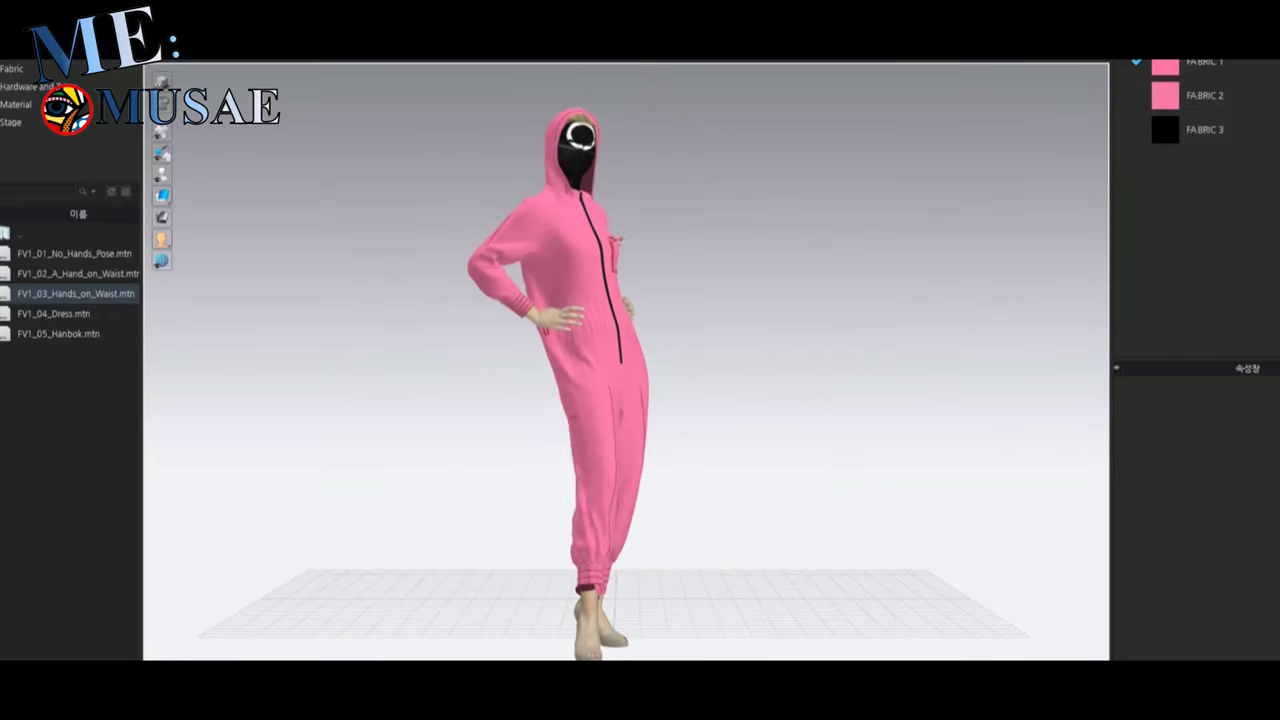
Apply the FV1_04_Dress.mtn motion to the avatar
{"action": "left_click", "coordinate": [53, 313]}
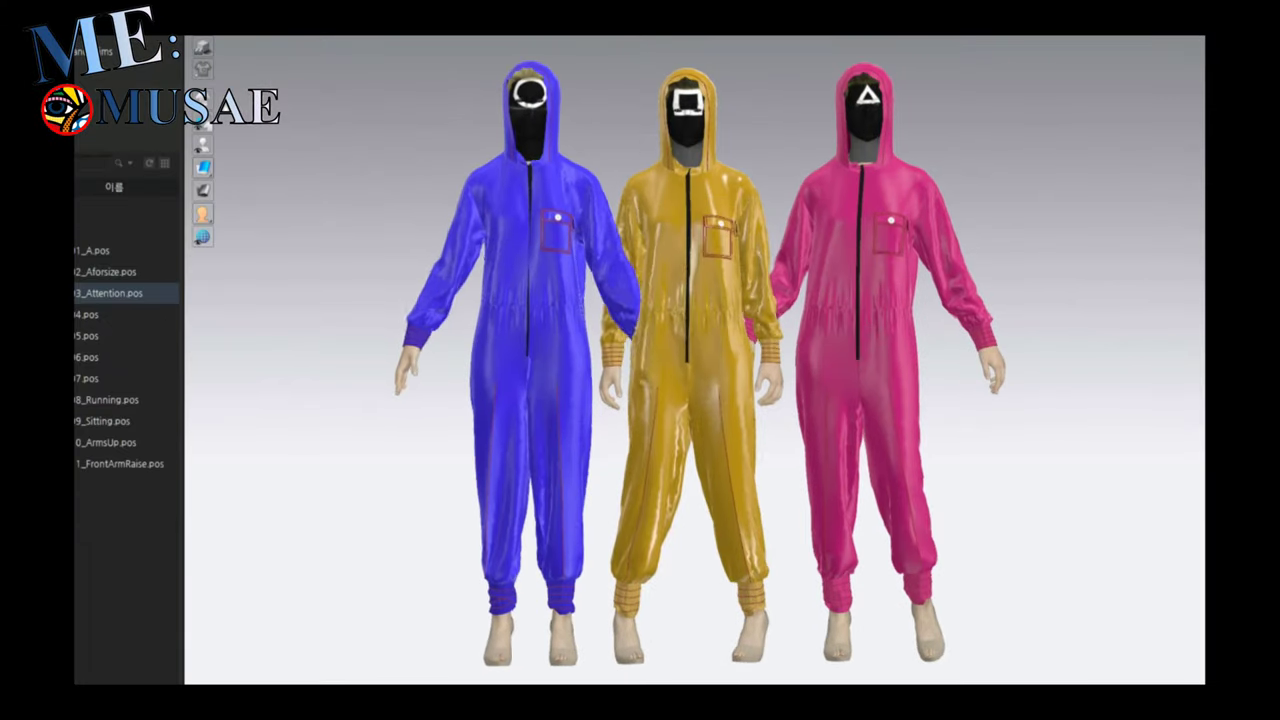
Give the blue-suited guard the 11_FrontArmRaise pose
{"action": "double_click", "coordinate": [120, 463]}
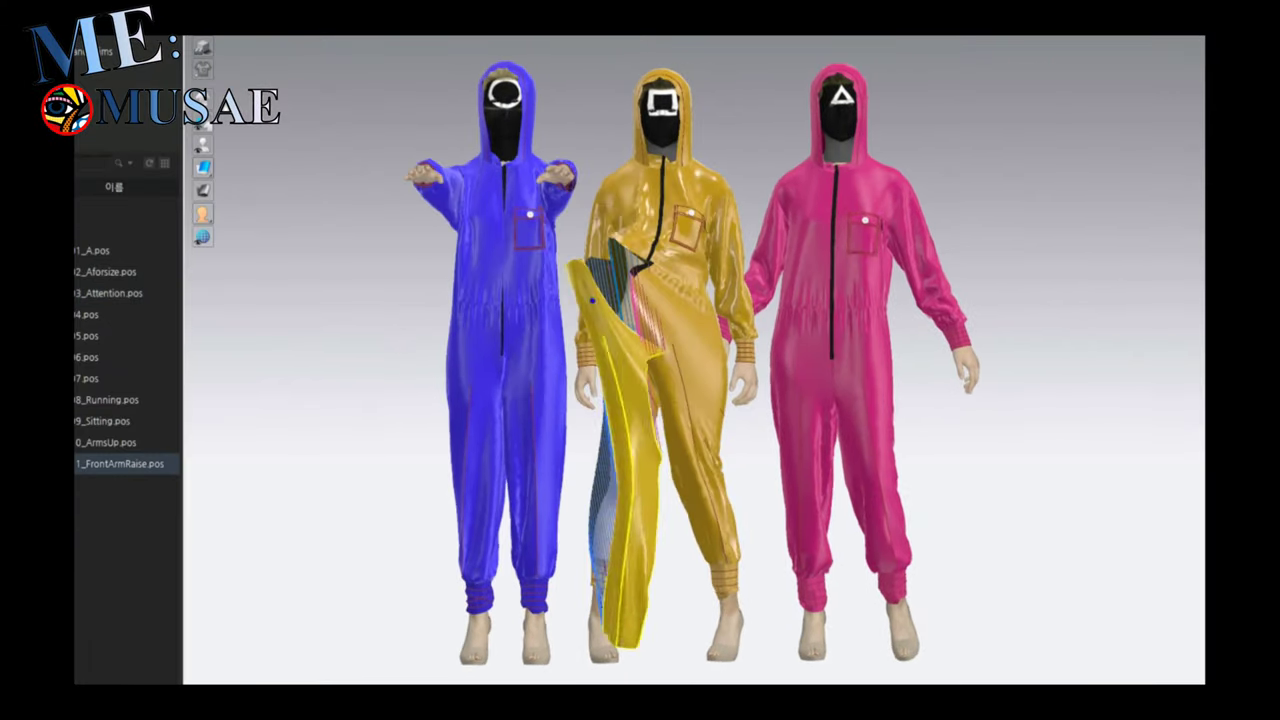